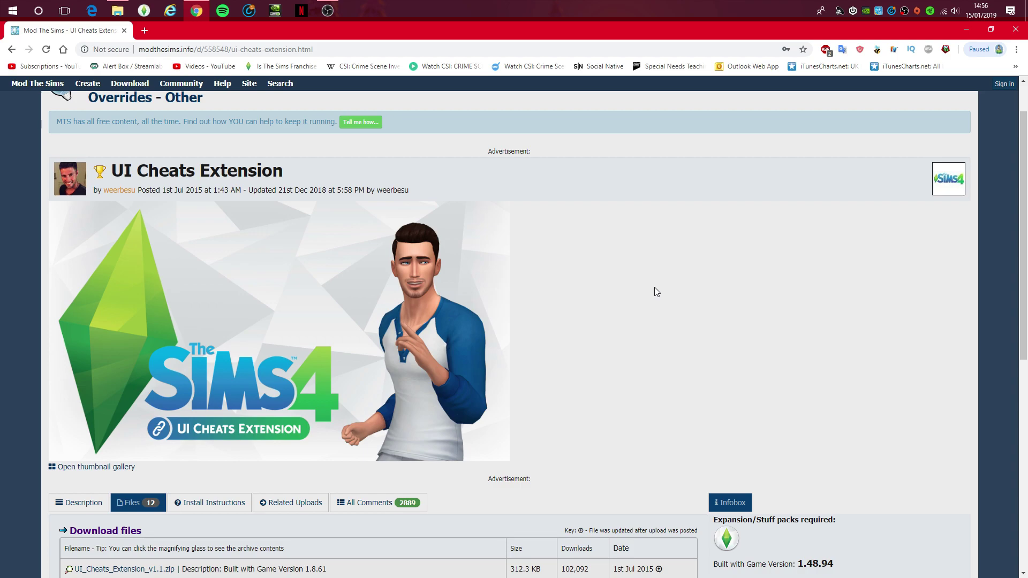
Review the UI Cheats Extension mod's description, examining its changelog and list of cheat functions.
scroll(584, 273, down, 4)
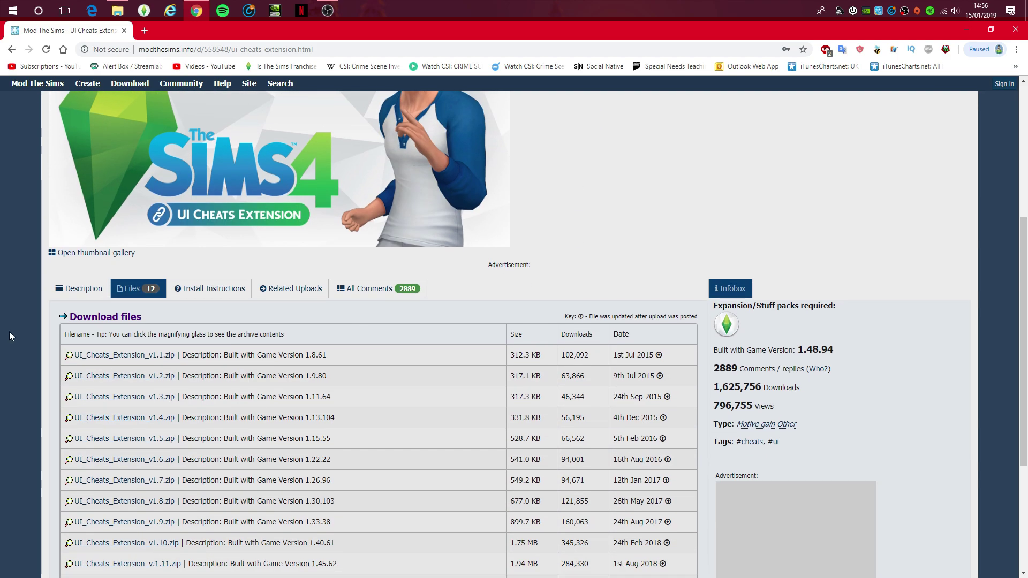
click(77, 299)
scroll(358, 378, down, 5)
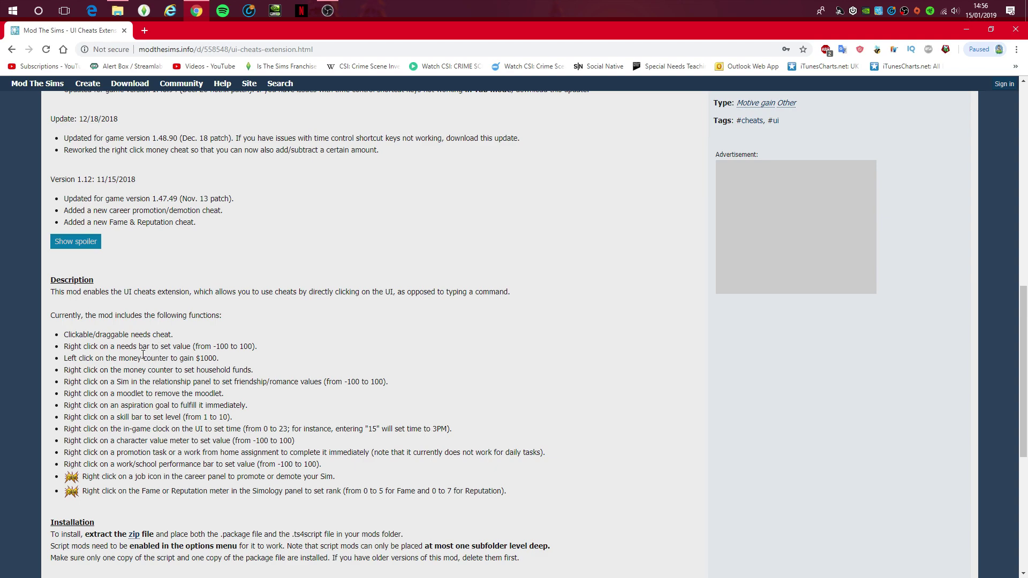
scroll(295, 348, up, 1)
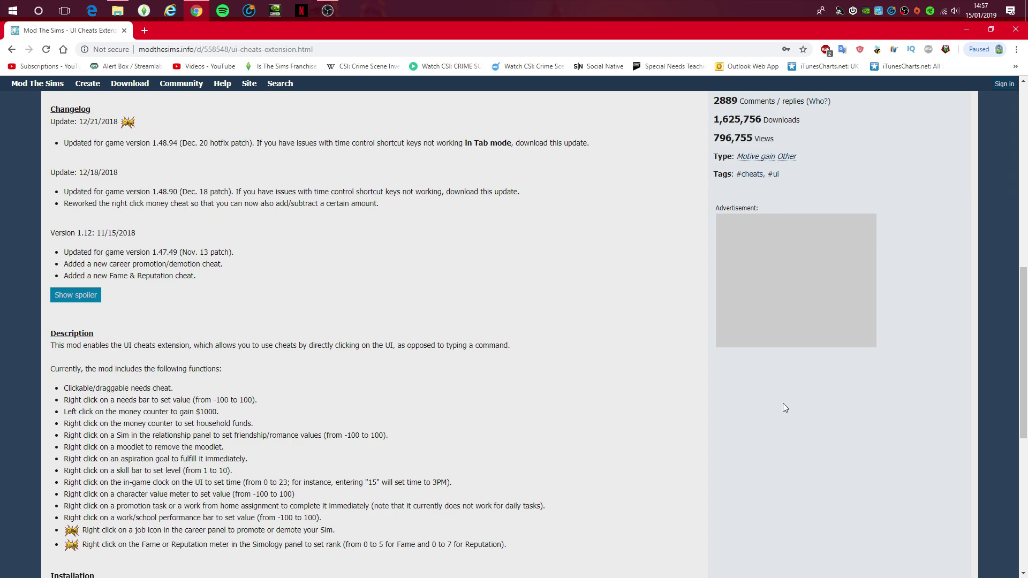
scroll(559, 431, up, 5)
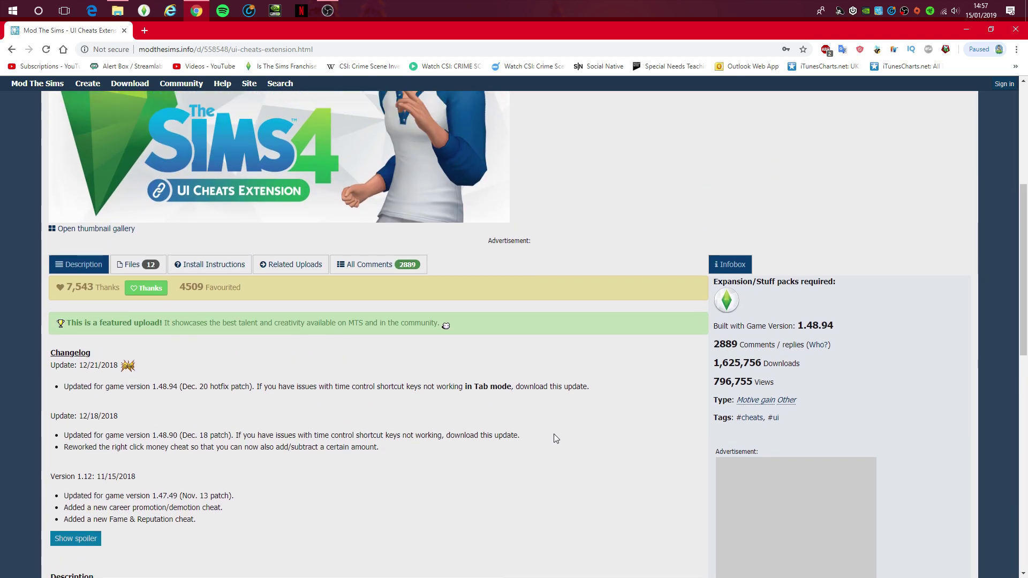
scroll(553, 434, up, 1)
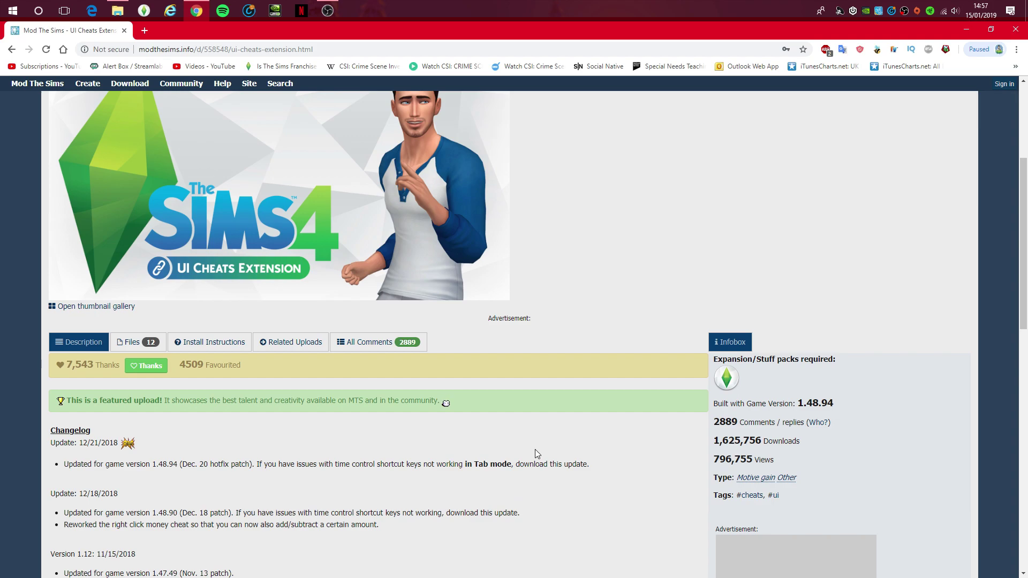
scroll(535, 449, up, 4)
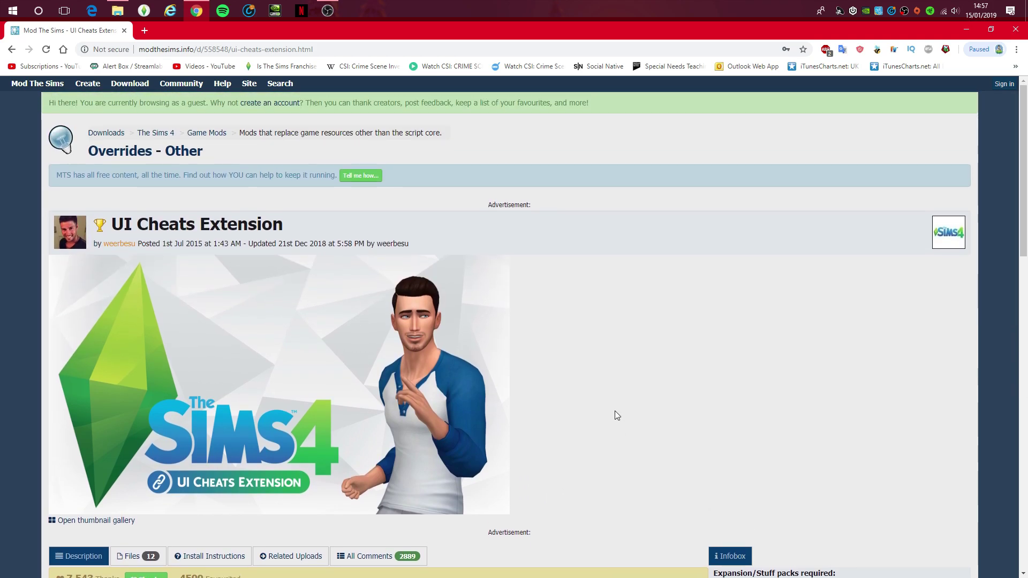
scroll(615, 416, down, 1)
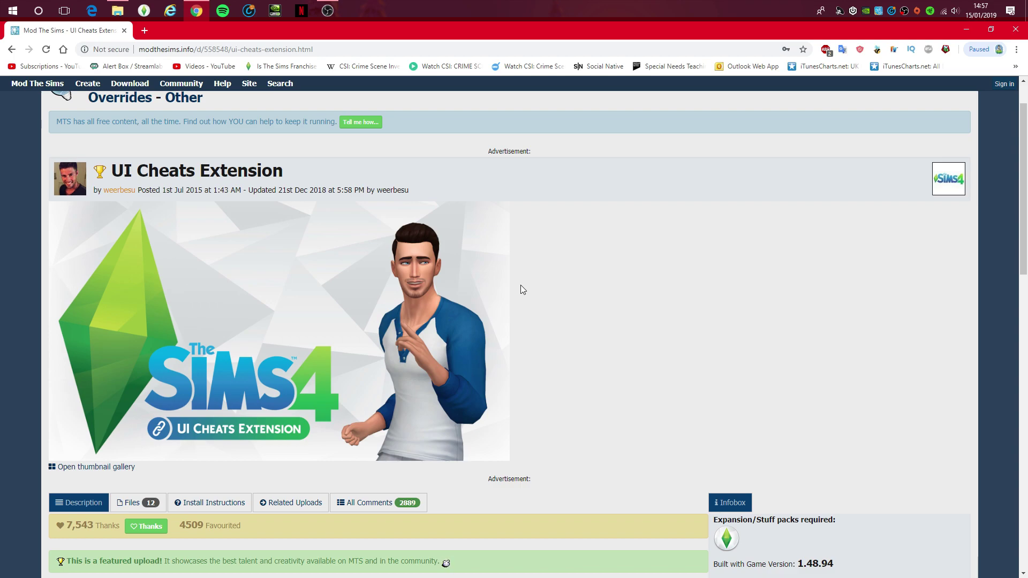
scroll(520, 285, down, 2)
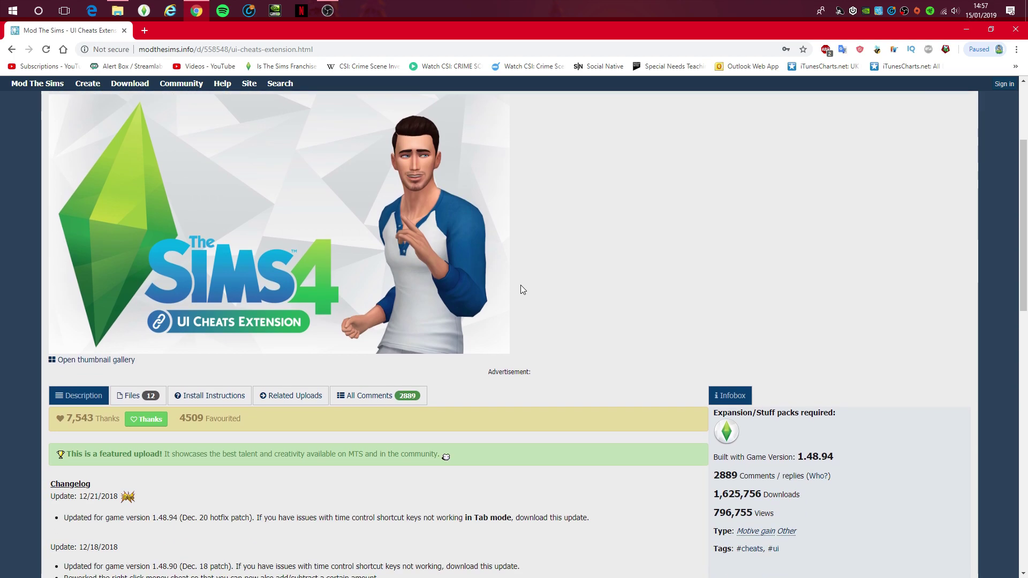
scroll(519, 284, down, 1)
scroll(481, 294, up, 2)
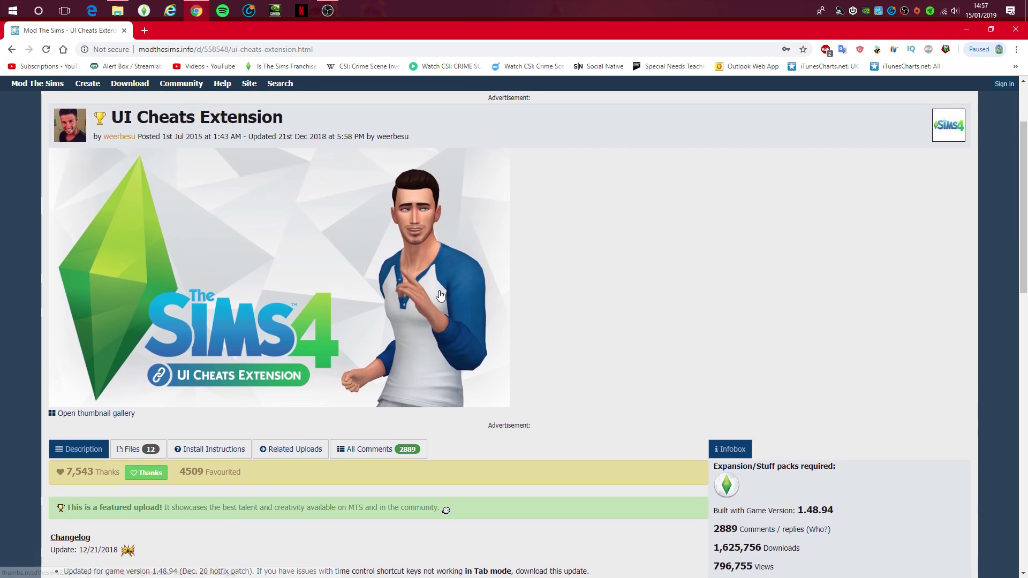
scroll(482, 306, up, 2)
scroll(529, 322, down, 1)
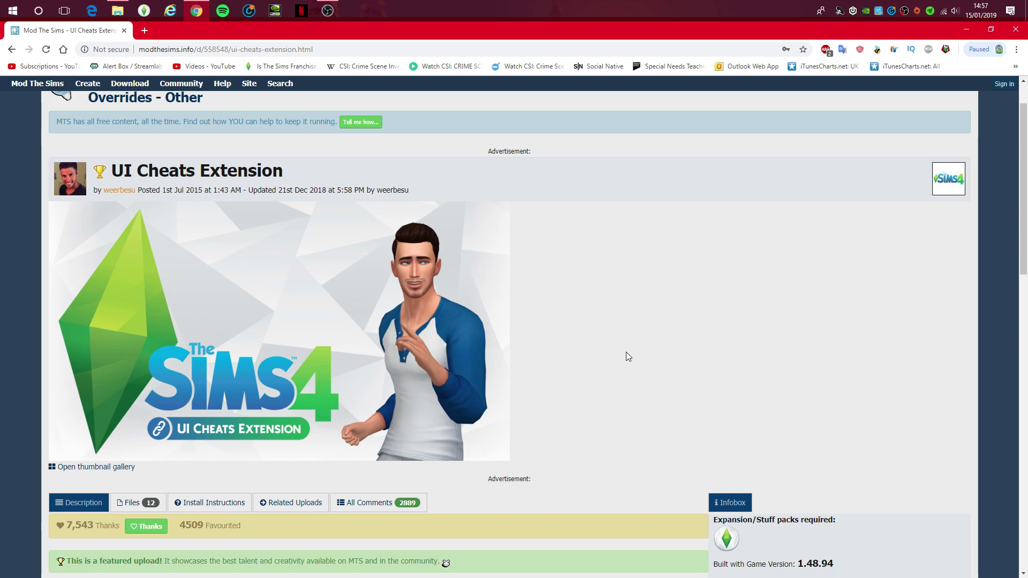
scroll(626, 352, down, 2)
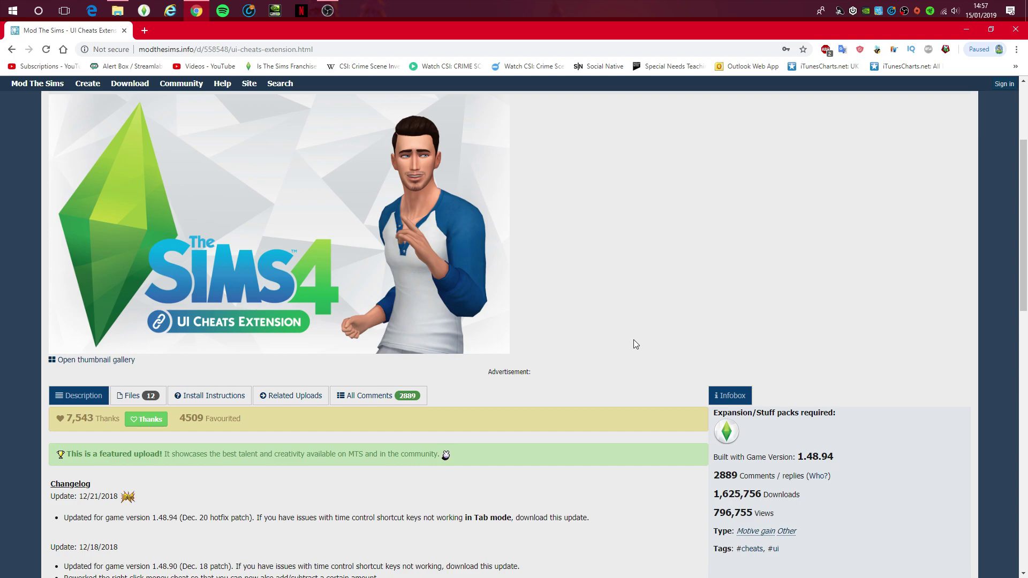
click(134, 395)
click(201, 395)
scroll(201, 395, up, 3)
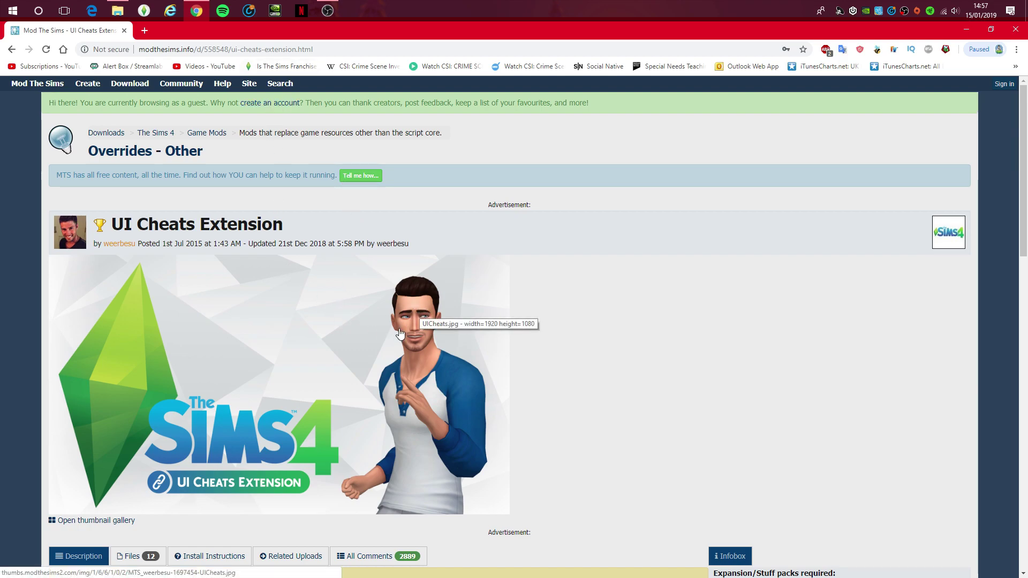
Download UI_Cheats_Extension_v.1.12.zip, built with game version 1.48.94, from the mod's list of files.
scroll(361, 312, down, 5)
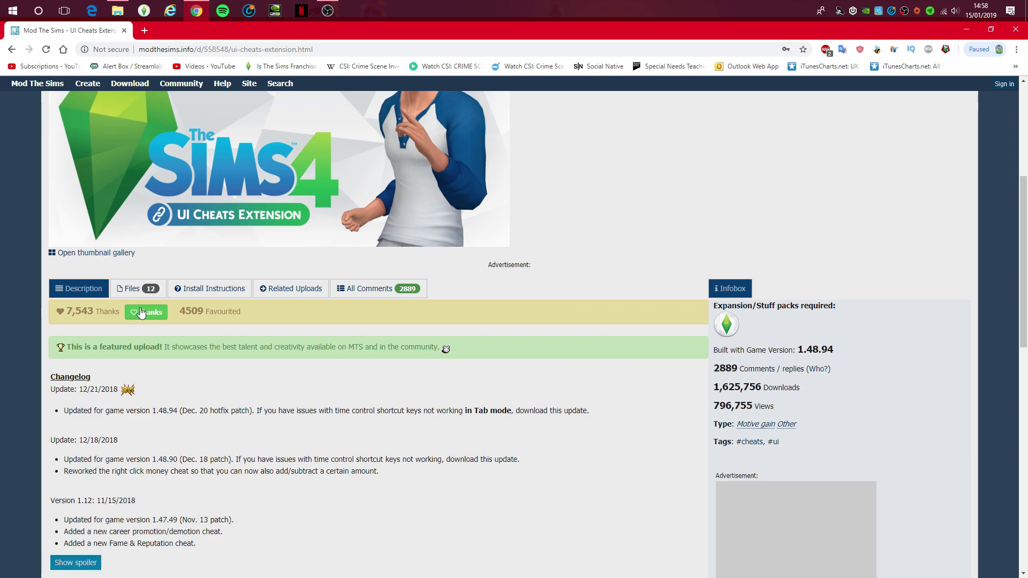
scroll(407, 161, up, 2)
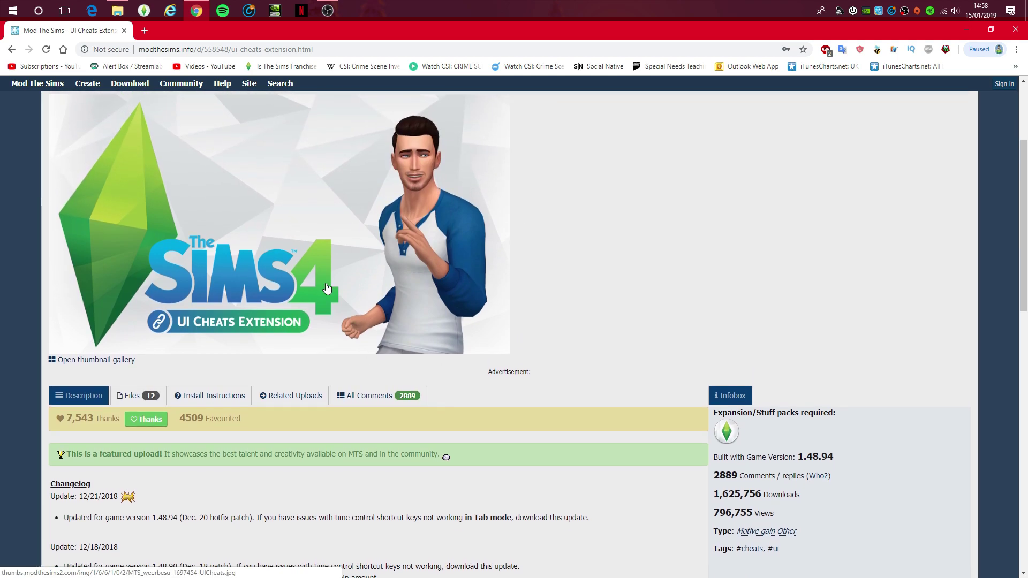
scroll(188, 341, down, 1)
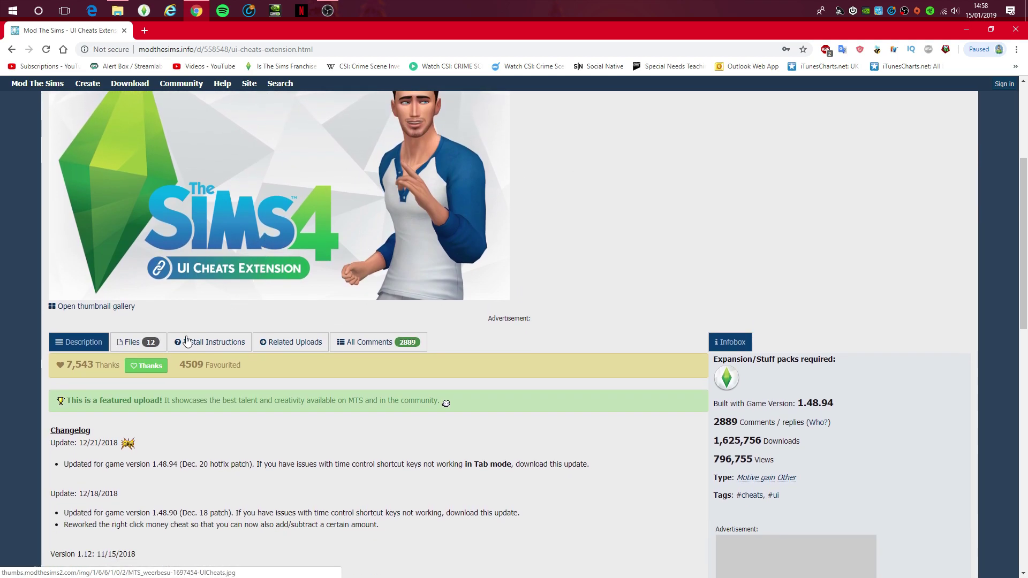
click(138, 343)
scroll(354, 390, down, 3)
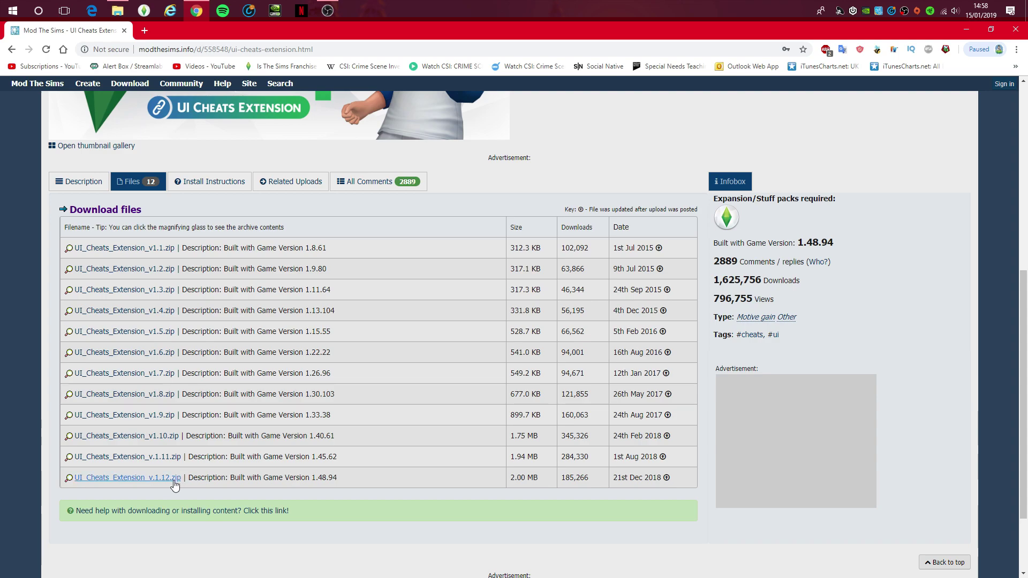
click(153, 483)
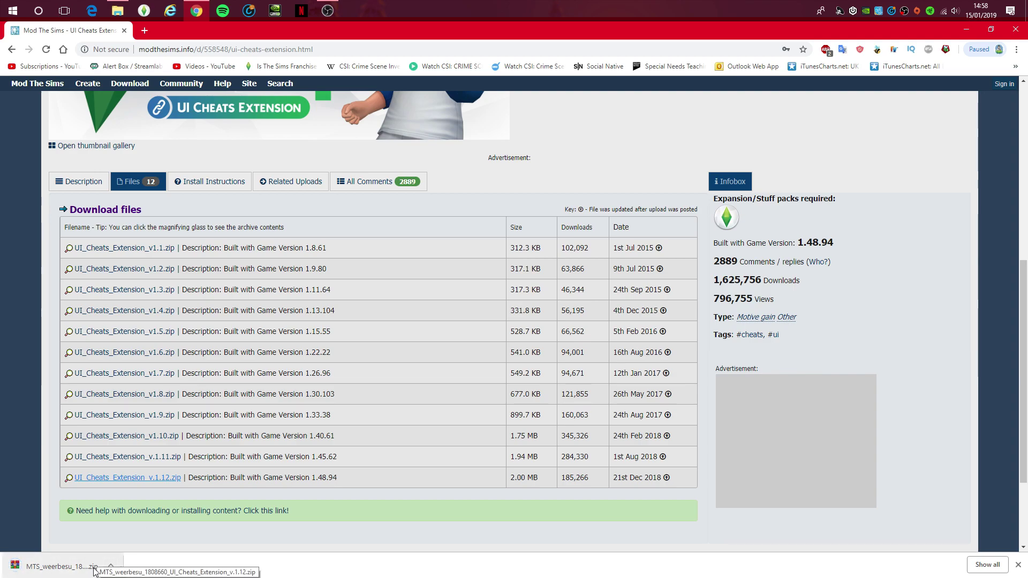
Open the downloaded UI Cheats Extension v.1.12 archive from its Downloads folder in WinRAR and dismiss the trial notice.
click(109, 569)
click(123, 541)
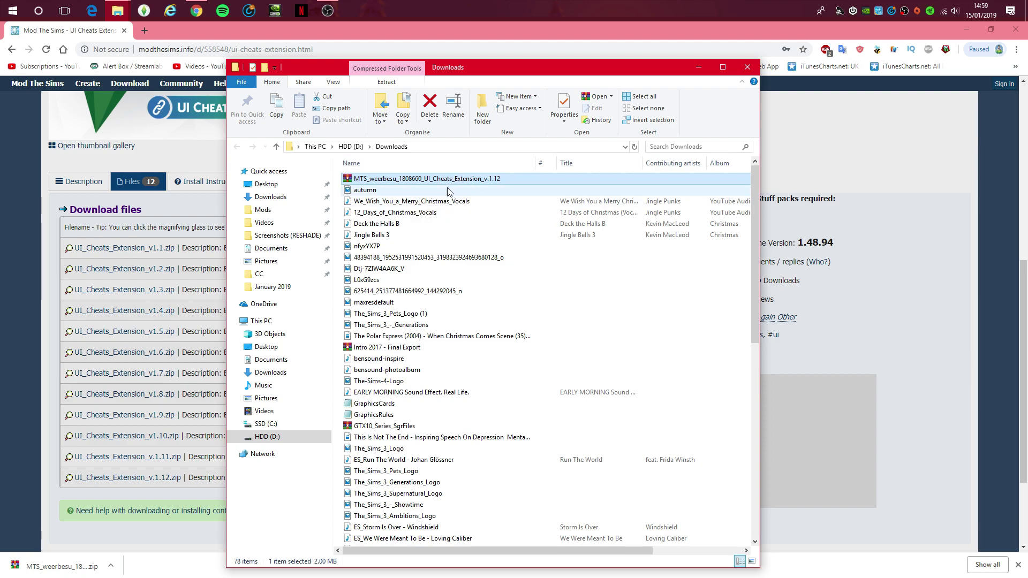
double_click(417, 180)
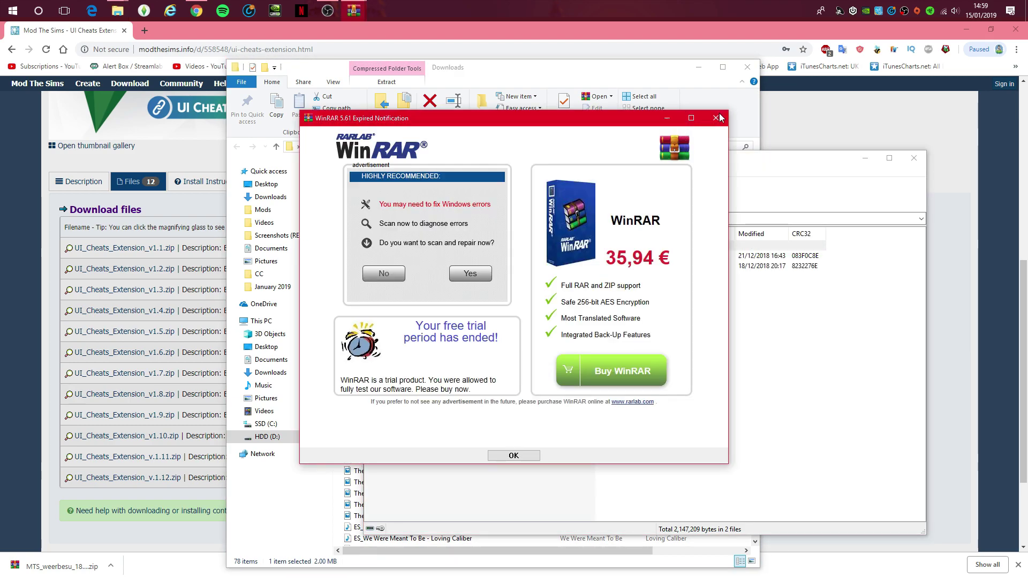
click(716, 117)
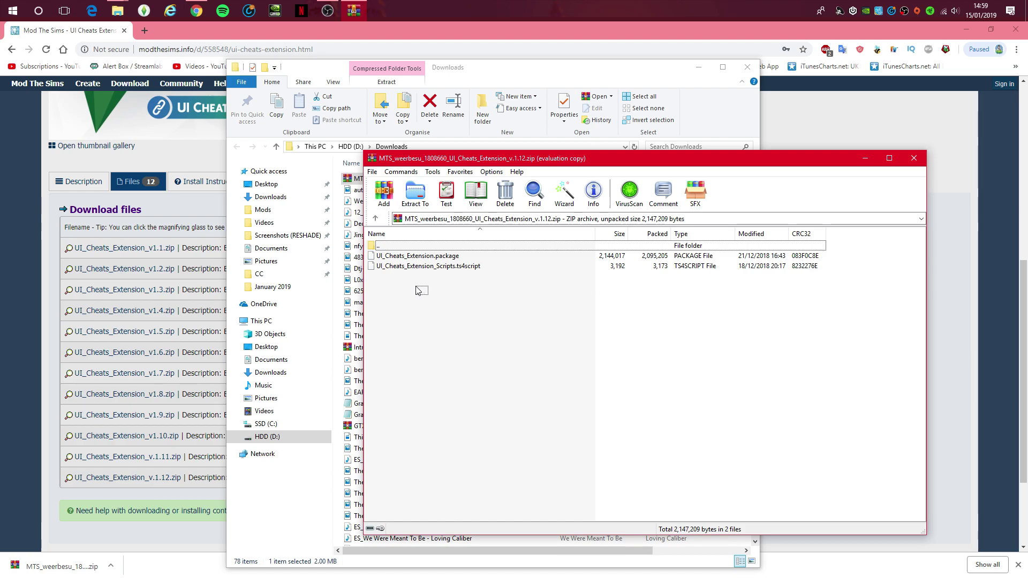
Select UI_Cheats_Extension.package and UI_Cheats_Extension_Scripts.ts4script and open the options for extracting them to a specified folder.
mouse_move(416, 289)
mouse_down()
mouse_move(416, 278)
mouse_move(415, 294)
mouse_up()
click(423, 266)
shift+click(422, 256)
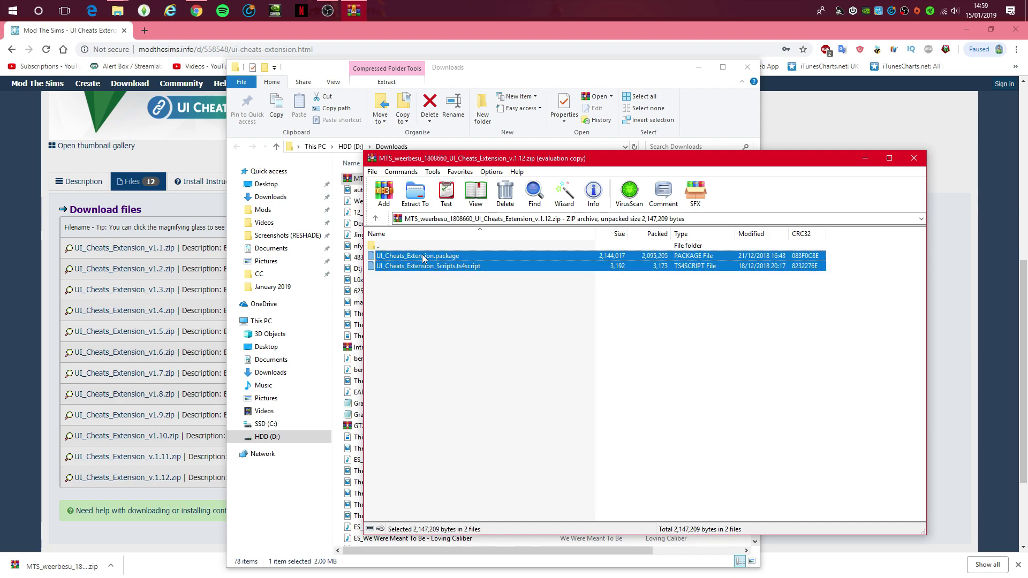
right_click(461, 270)
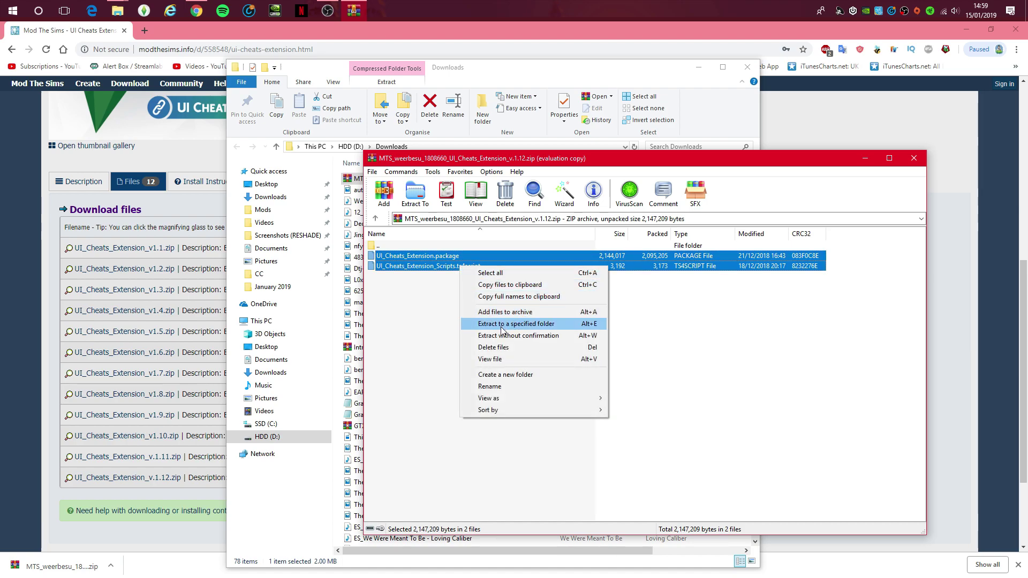
click(543, 328)
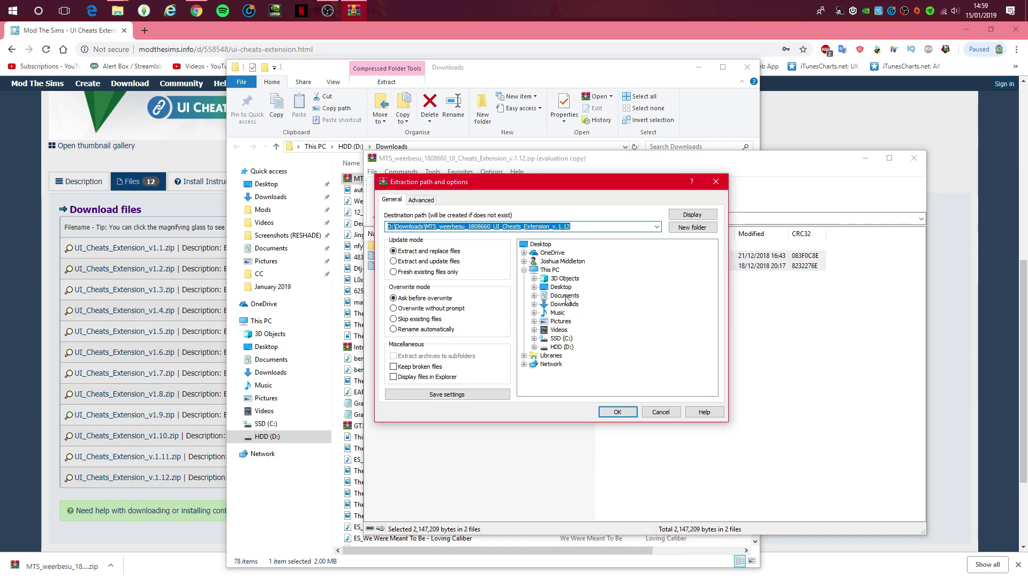
Set the extraction destination to the Mods folder inside Documents\Electronic Arts\The Sims 4.
click(565, 297)
double_click(566, 297)
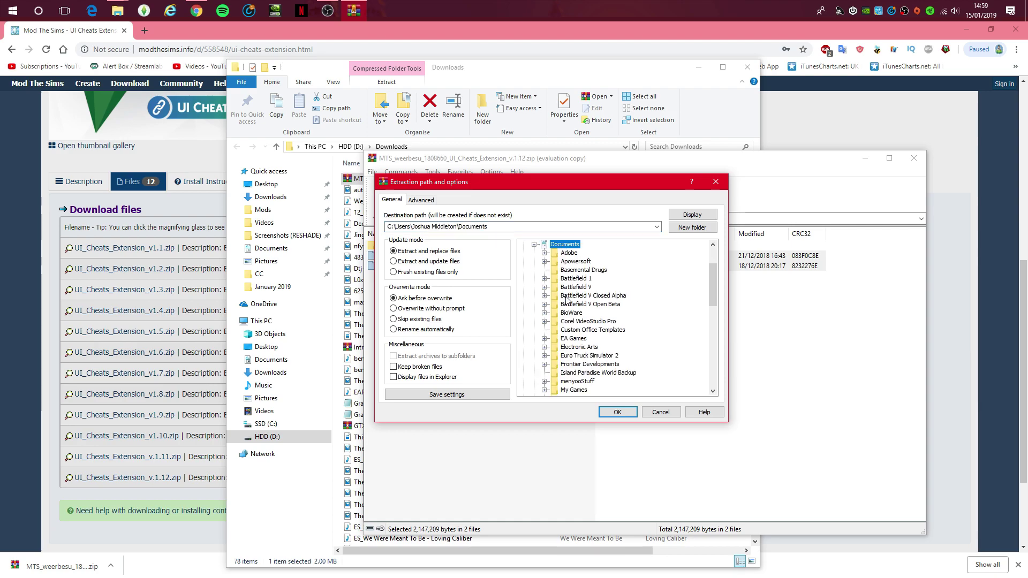
double_click(584, 348)
double_click(588, 365)
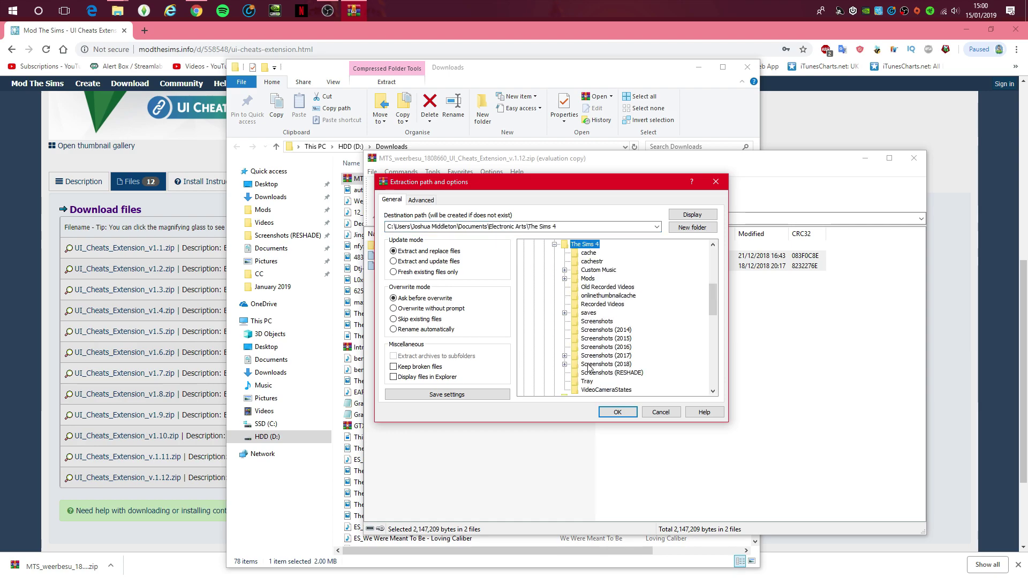
double_click(590, 280)
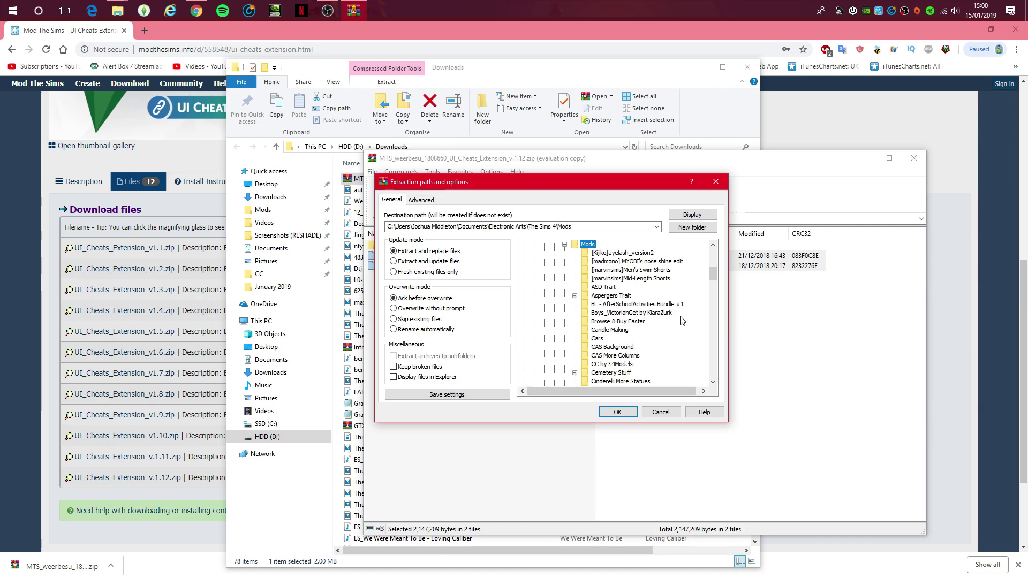
Choose the UI Extension subfolder of the Mods folder as the extraction destination.
scroll(642, 316, up, 1)
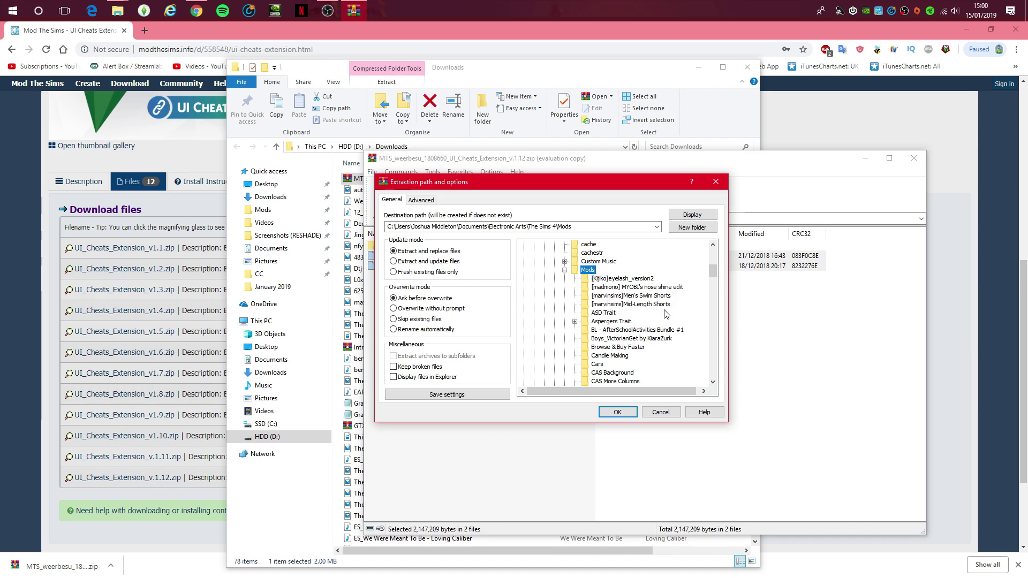
scroll(655, 312, down, 2)
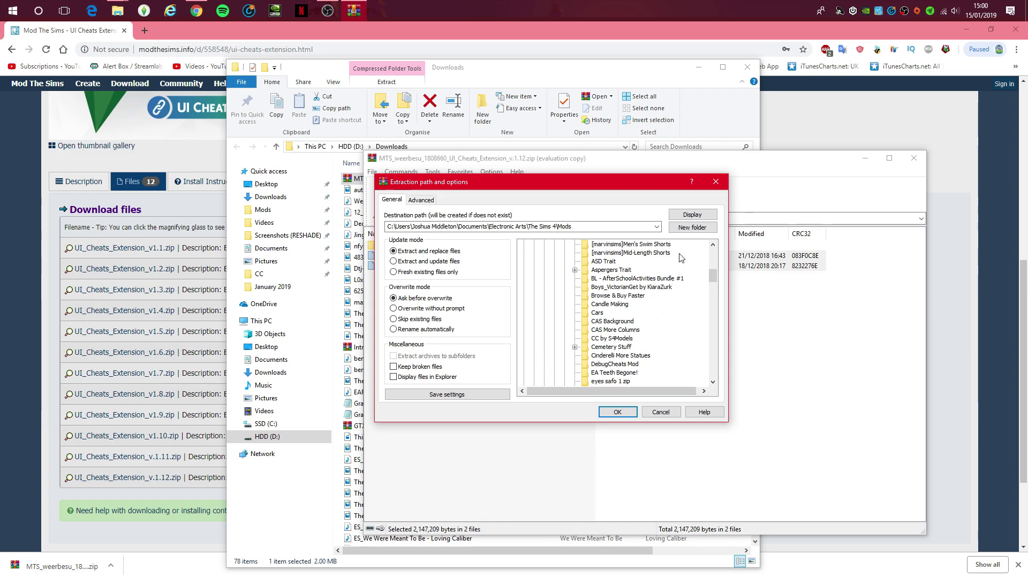
scroll(666, 267, down, 2)
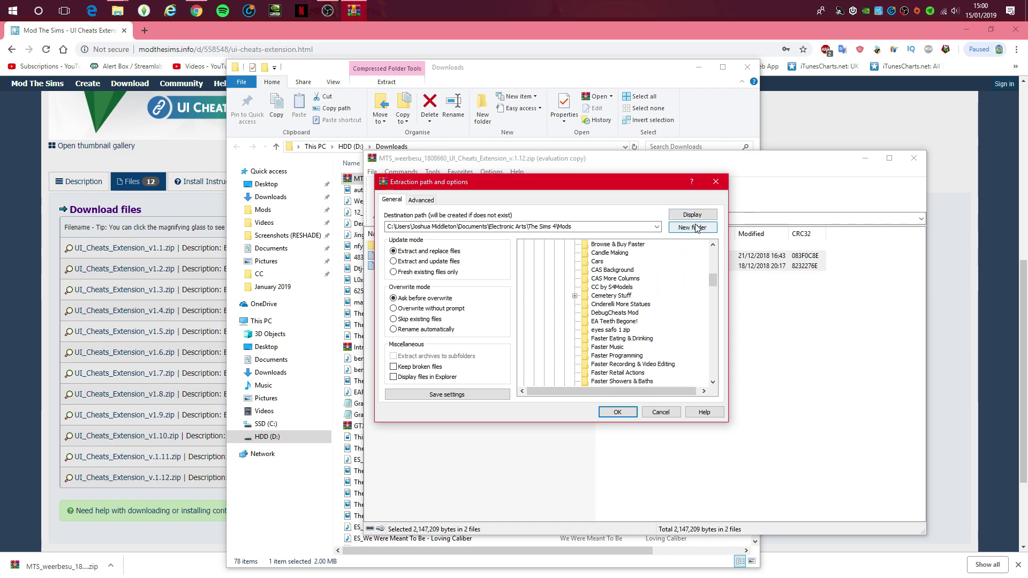
scroll(653, 294, down, 1)
scroll(653, 295, down, 5)
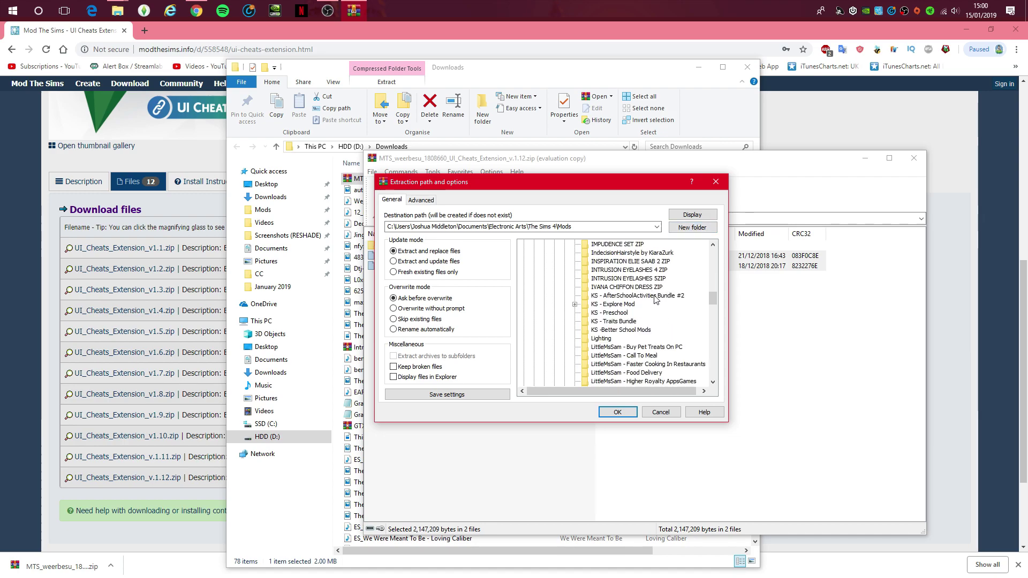
scroll(654, 298, down, 3)
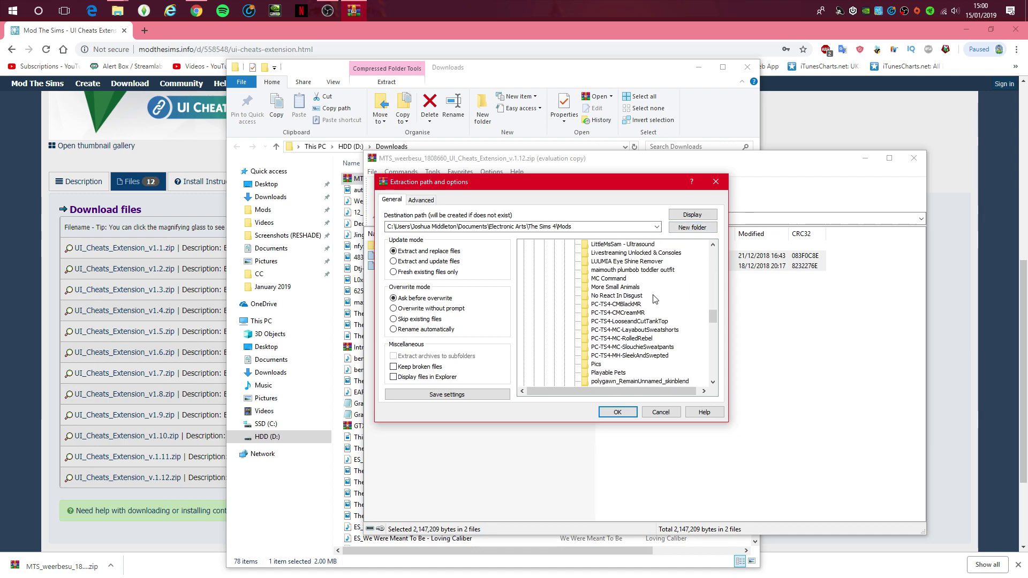
scroll(654, 298, down, 12)
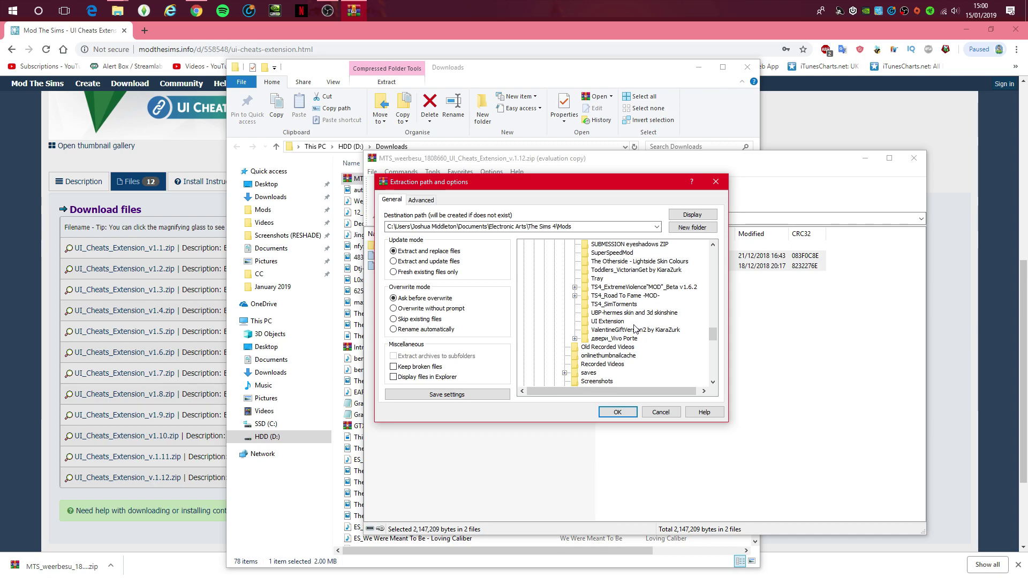
click(610, 322)
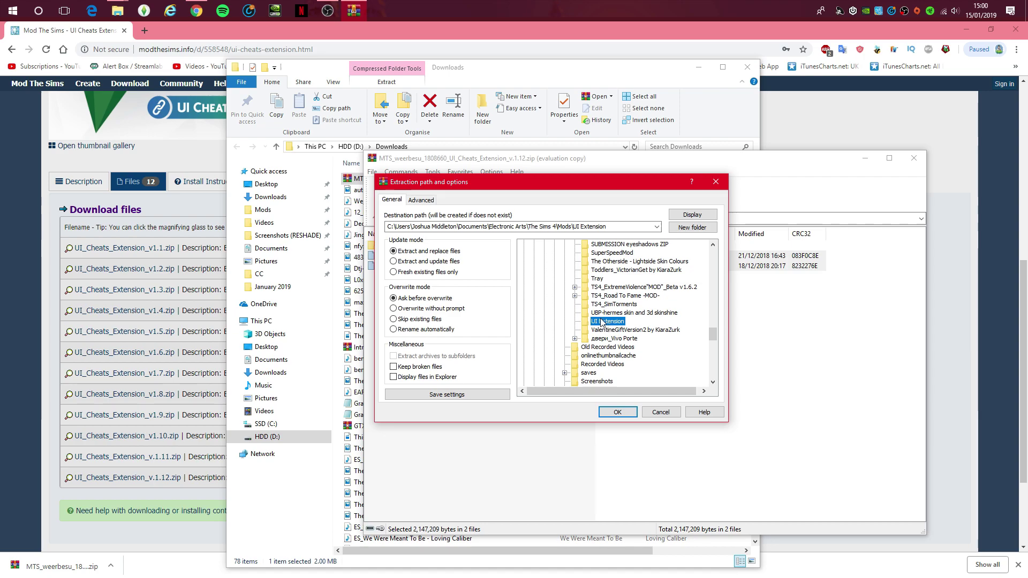
click(606, 322)
Extract the two mod files into the chosen folder, replacing the existing copies.
click(617, 412)
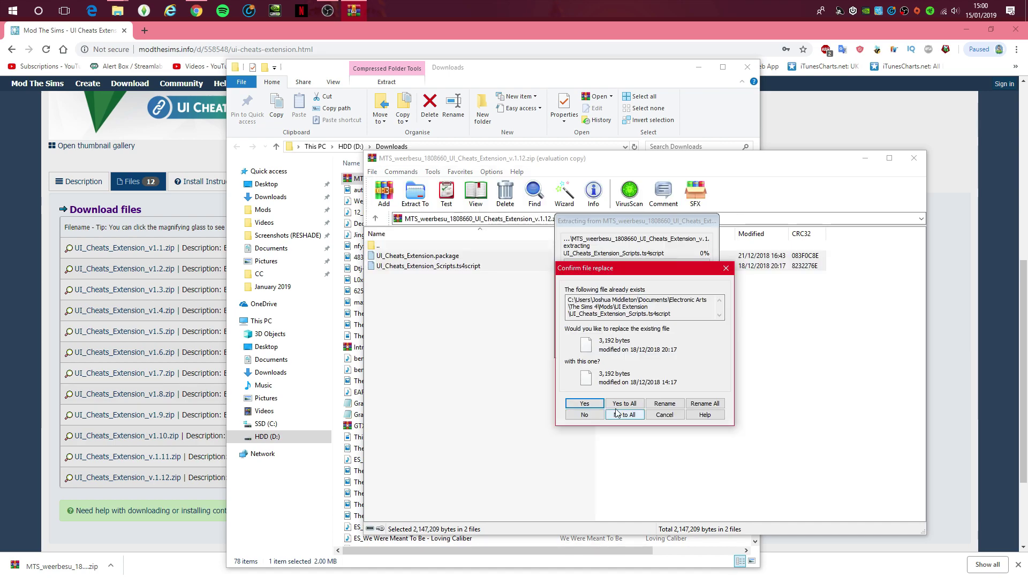
click(596, 403)
click(596, 403)
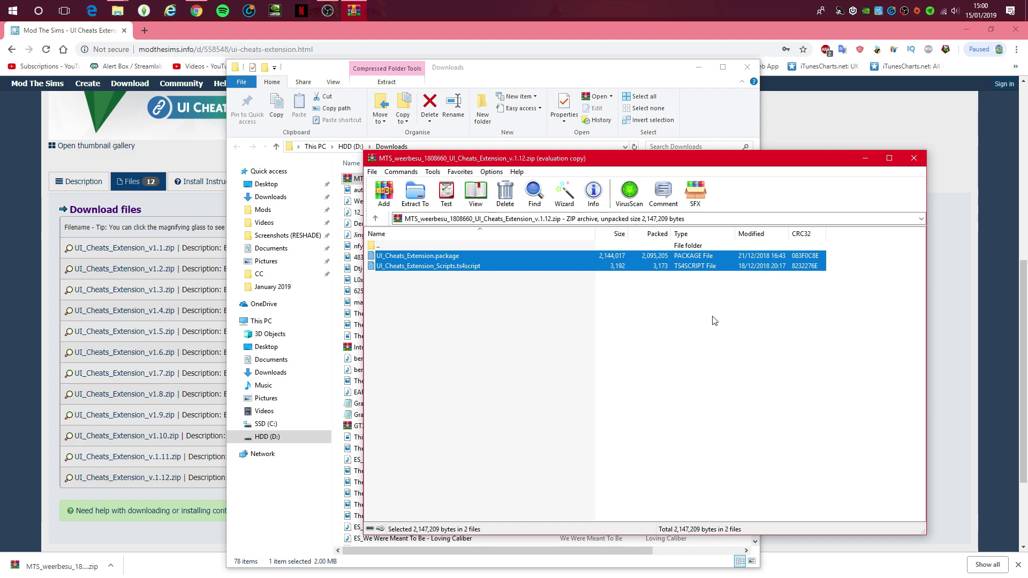
click(851, 282)
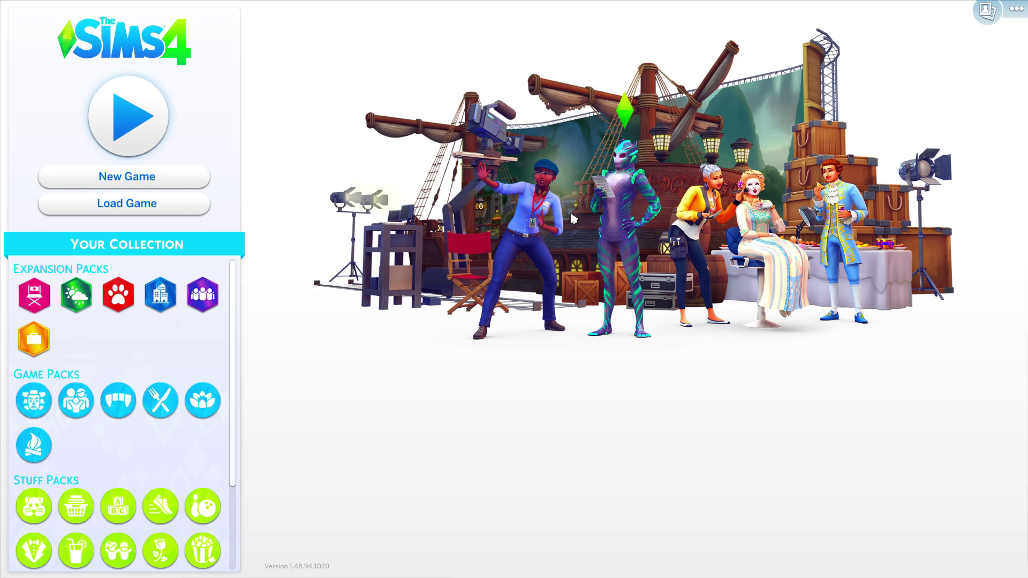
Open The Sims 4's game options at the Other category and view the list of installed custom content.
click(1016, 11)
click(503, 250)
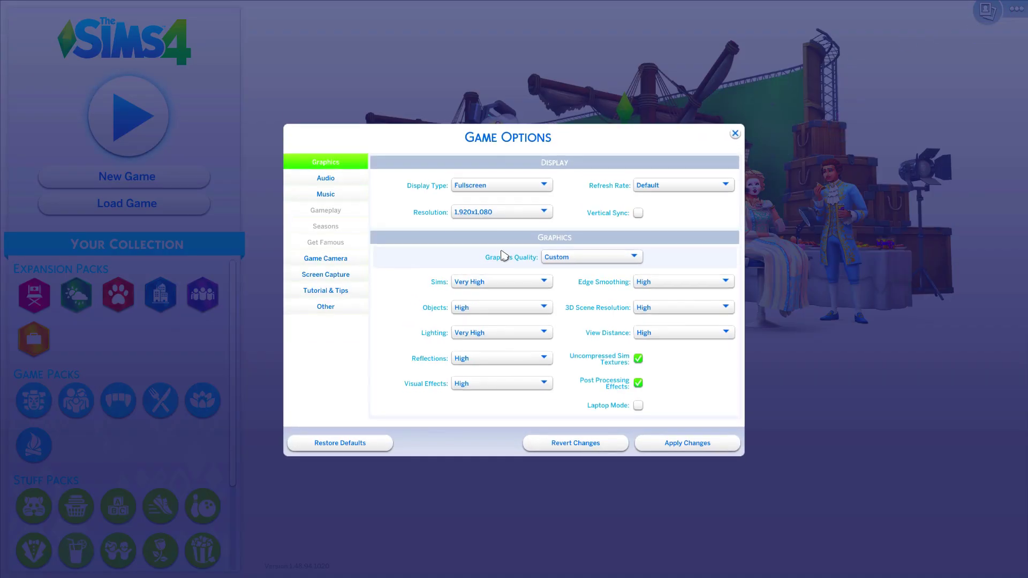
click(325, 306)
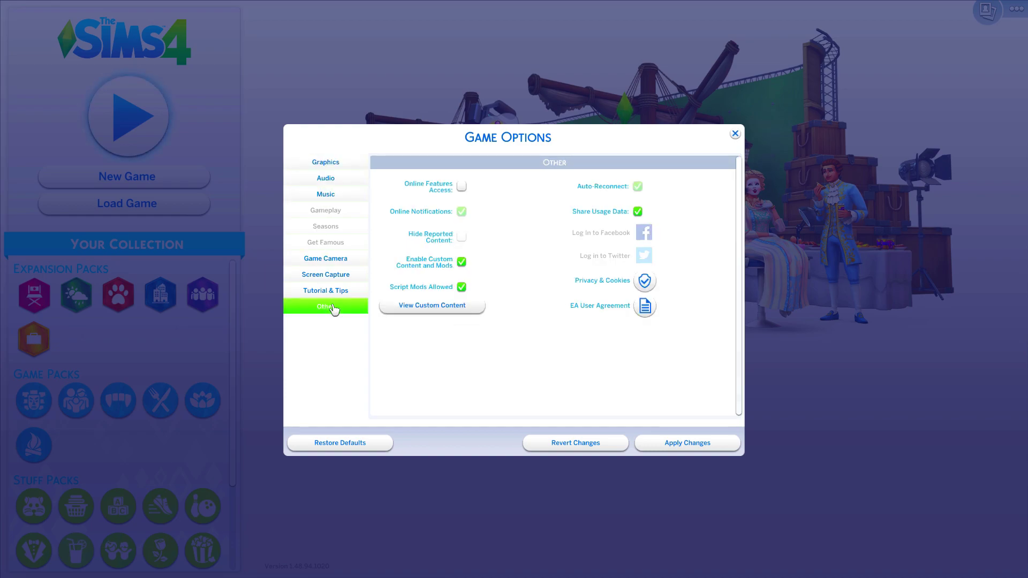
click(422, 315)
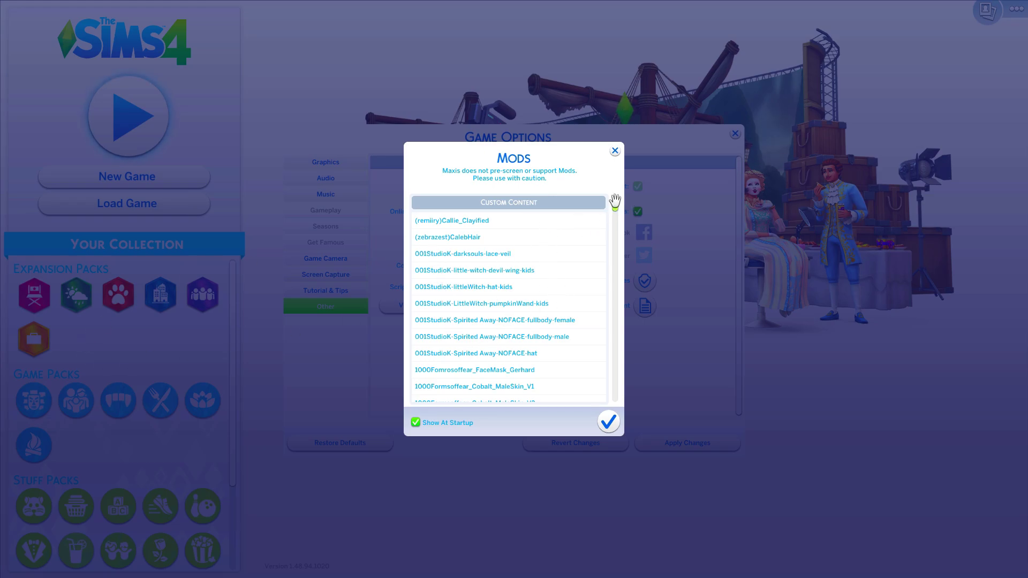
Look through the Script Mods section of the installed mods list for the UI_Cheats_Extension_Scripts entry.
drag(615, 200, 654, 411)
scroll(582, 336, up, 1)
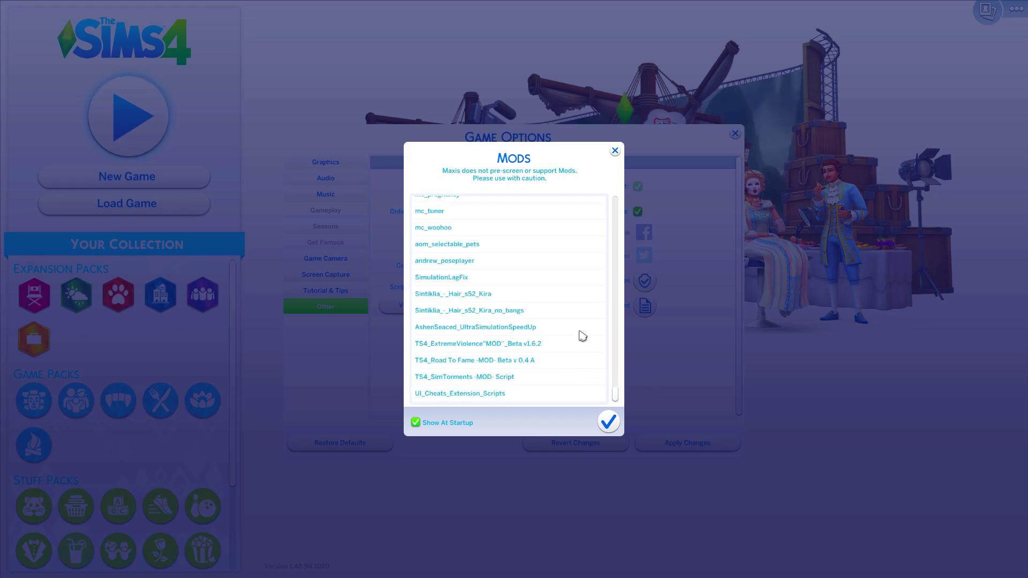
scroll(582, 336, up, 5)
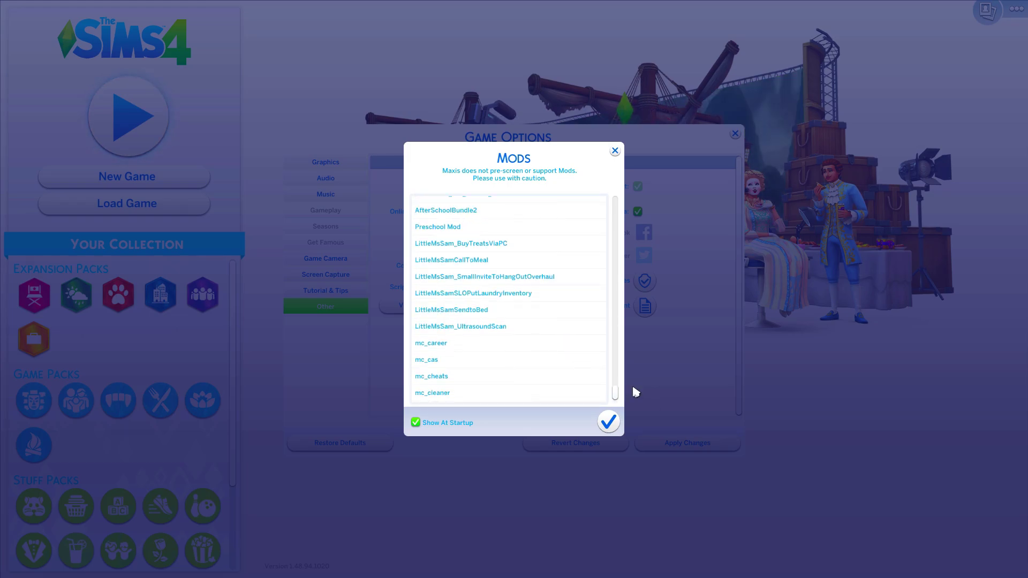
drag(614, 401, 616, 396)
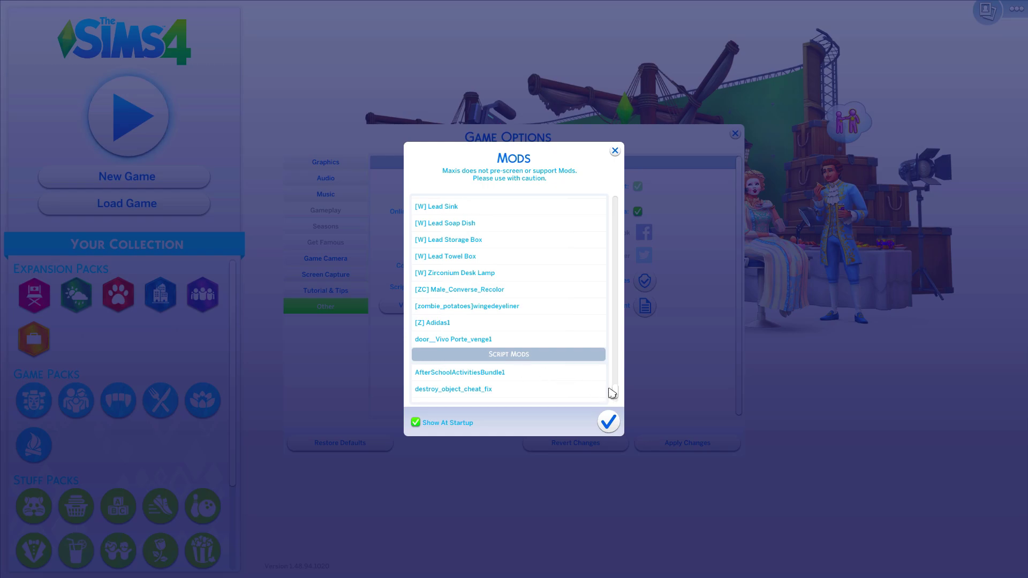
scroll(560, 362, down, 3)
scroll(551, 358, down, 1)
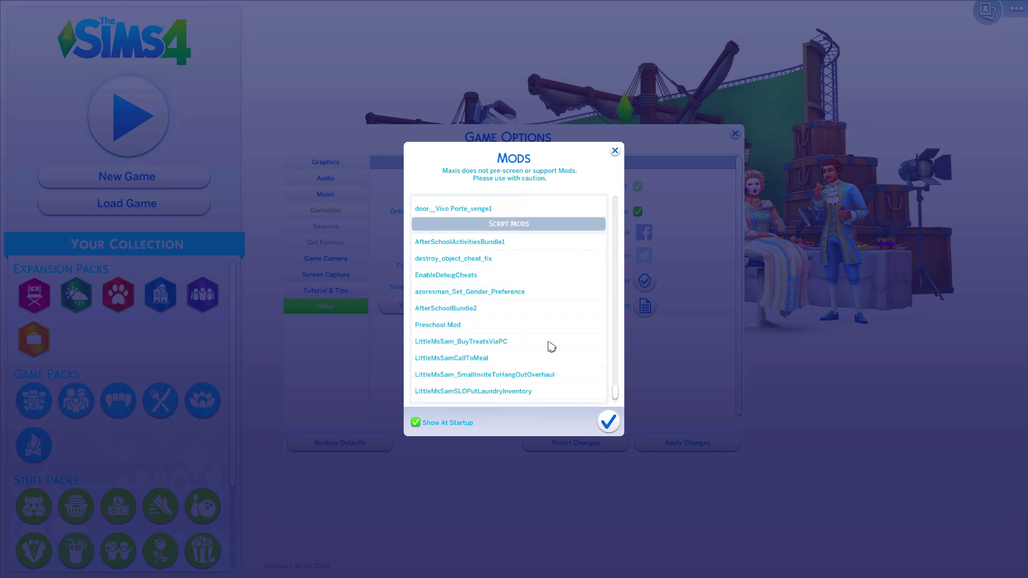
scroll(511, 345, down, 6)
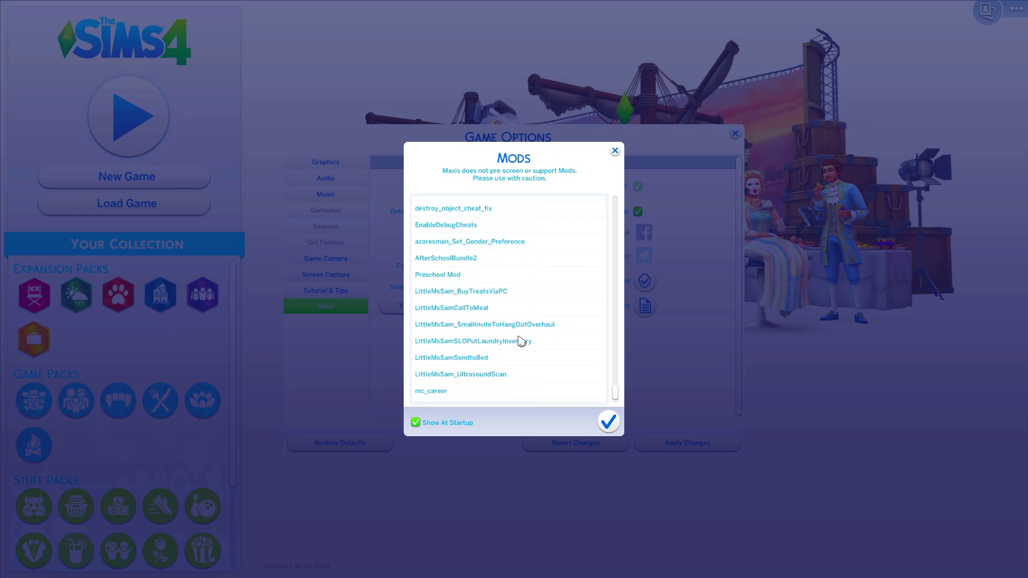
scroll(514, 349, down, 5)
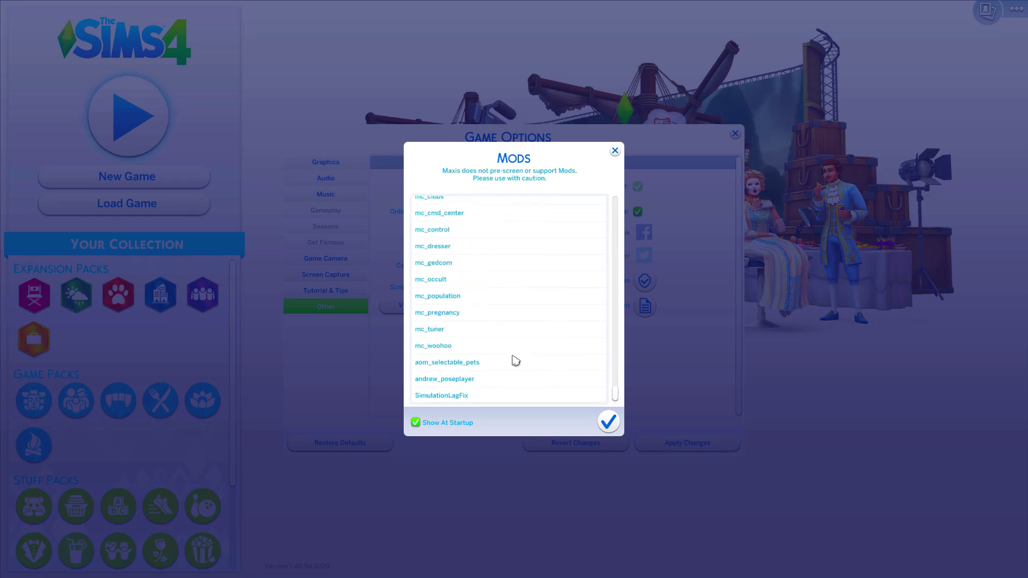
drag(617, 394, 615, 409)
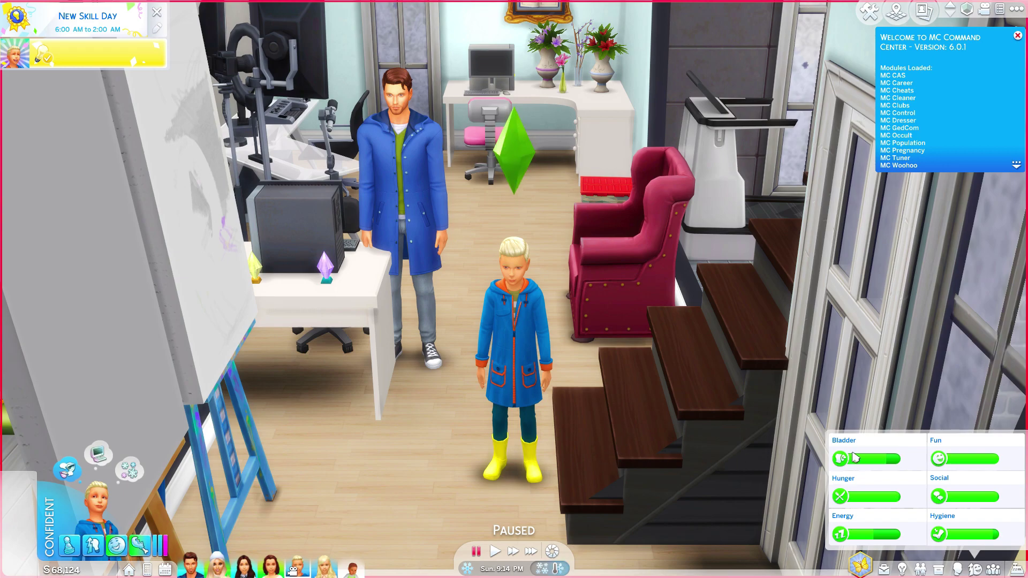
Test the cheat on the child Sim's Bladder need by lowering its level into the red and raising it back to nearly full.
mouse_move(884, 460)
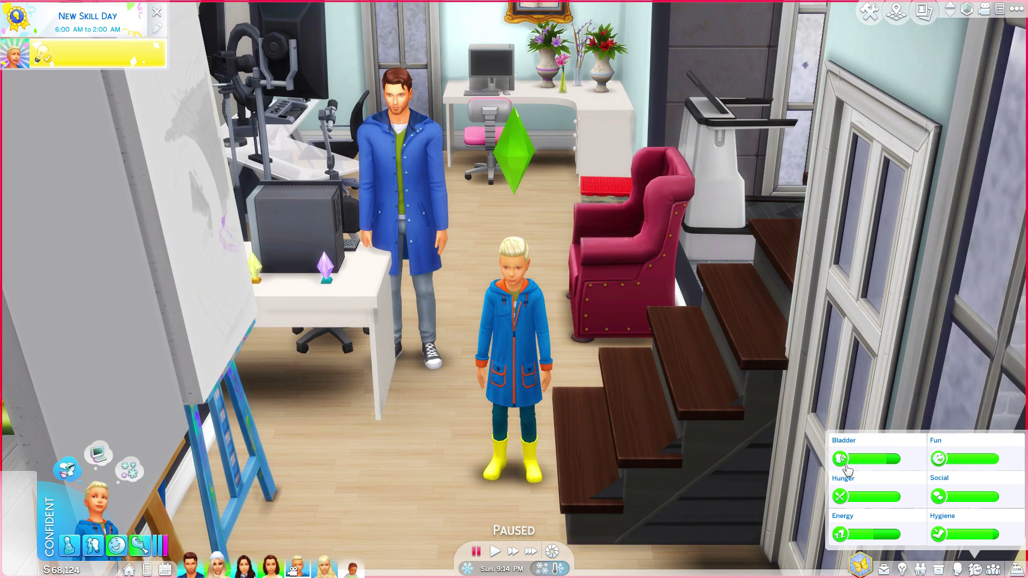
click(859, 460)
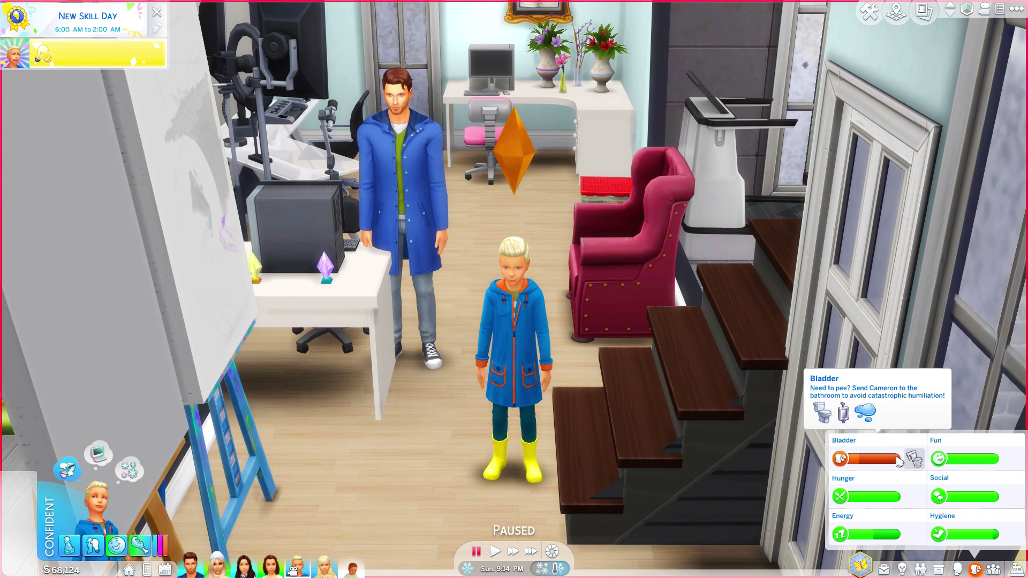
click(898, 460)
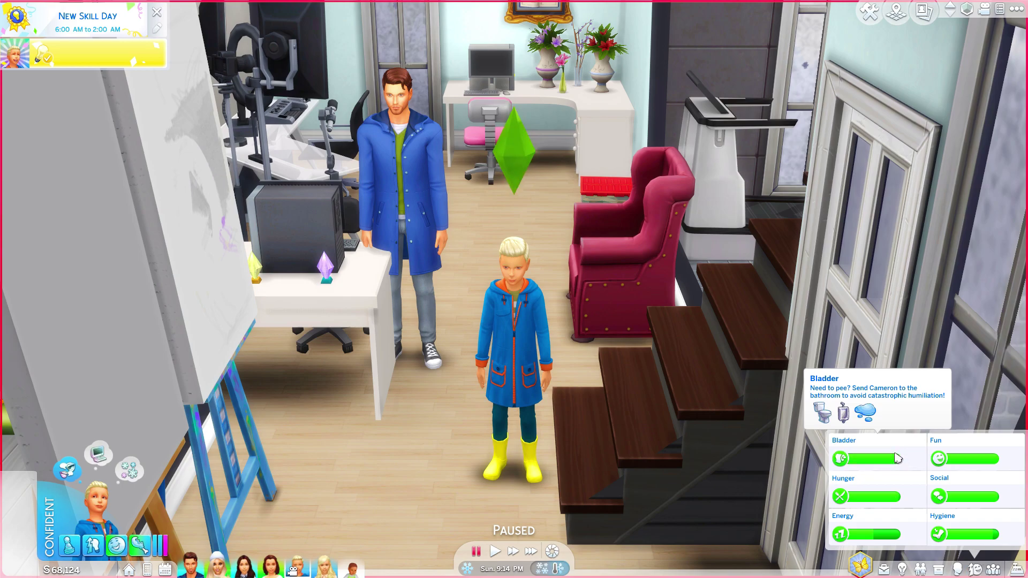
scroll(636, 369, down, 5)
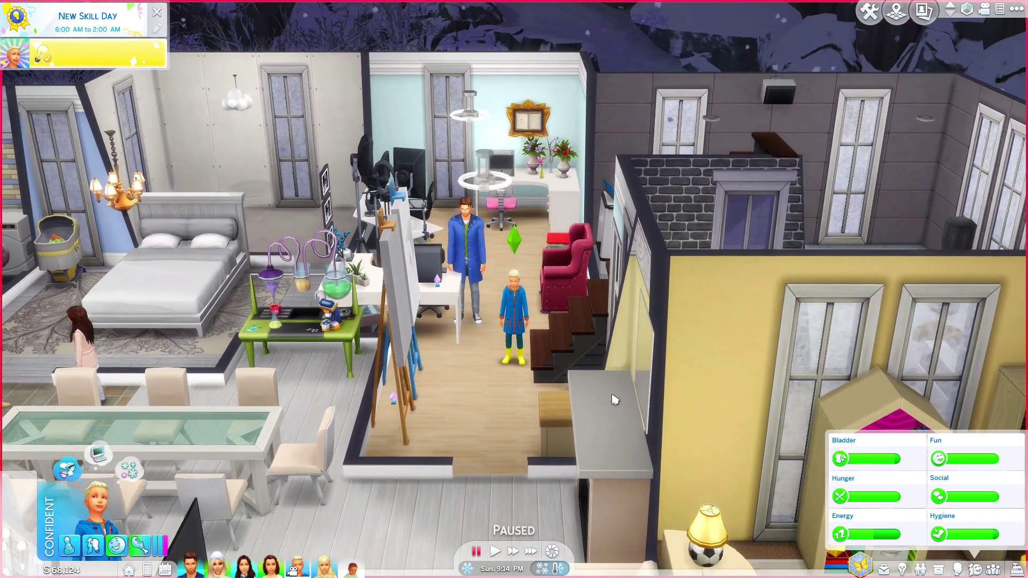